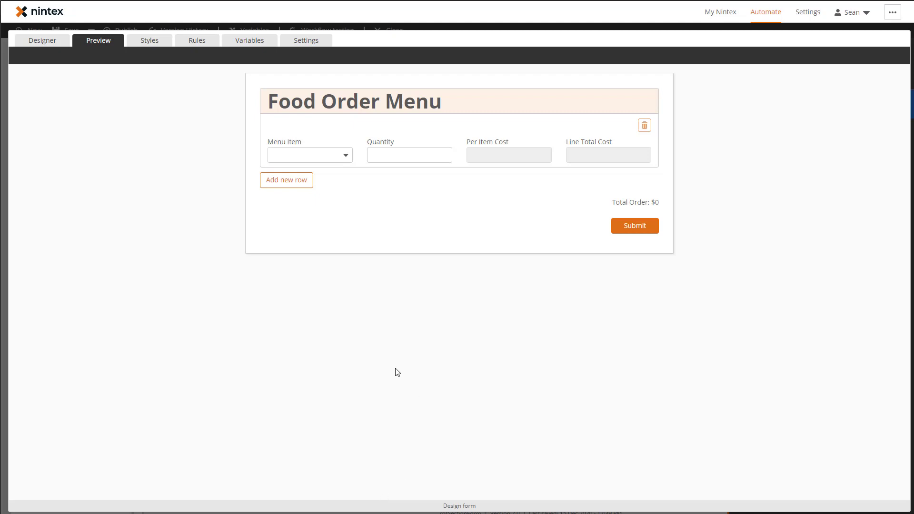
Fill in the first order row of the form preview with Pasta as the menu item and a quantity of 1.
{"action": "left_click", "coordinate": [328, 156]}
{"action": "left_click", "coordinate": [322, 186]}
{"action": "left_click", "coordinate": [379, 153]}
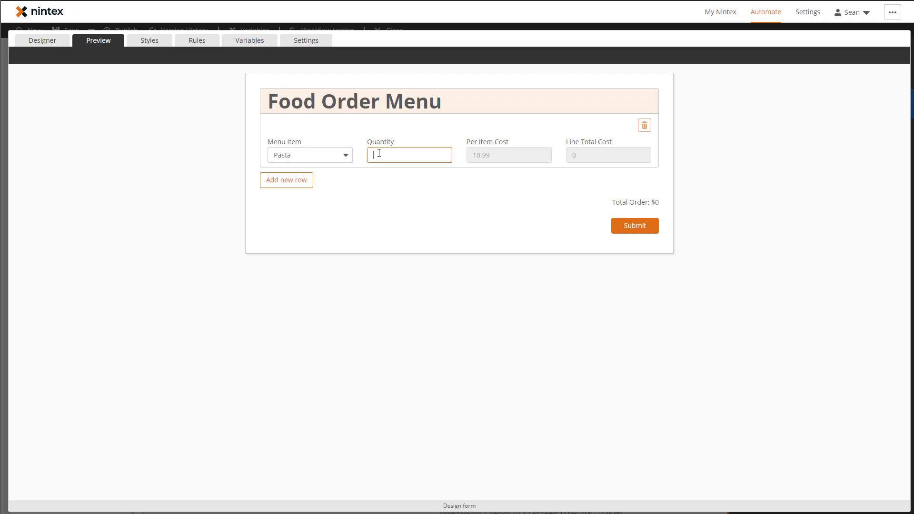
{"action": "type", "text": "1"}
{"action": "left_click", "coordinate": [567, 179]}
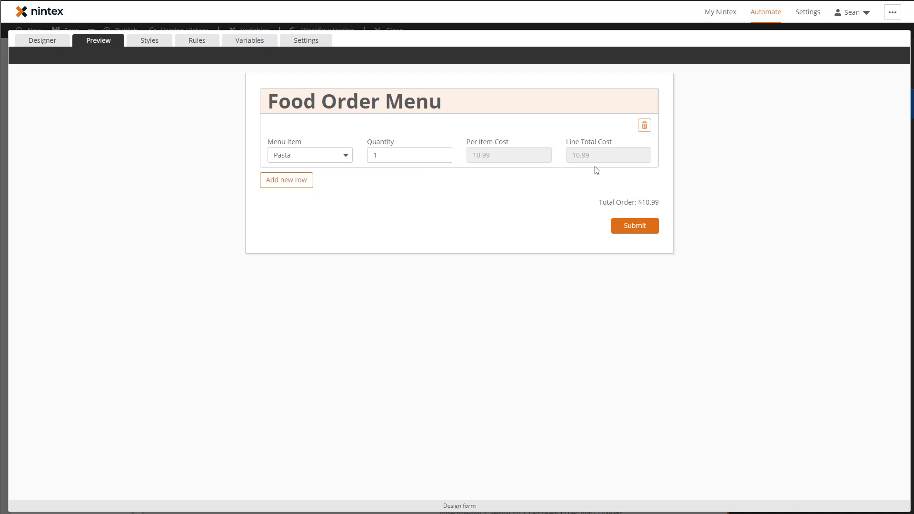
Add a second order row with Salad as the menu item and a quantity of 2.
{"action": "left_click", "coordinate": [304, 182]}
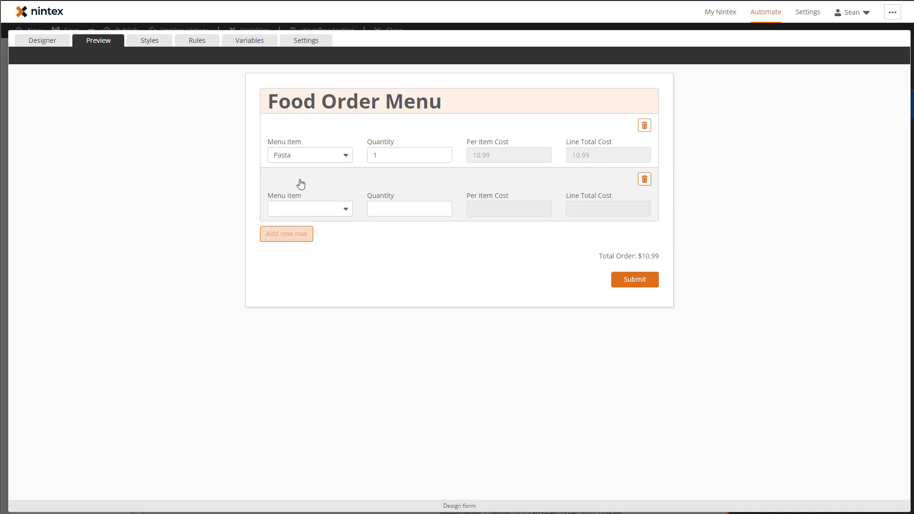
{"action": "left_click", "coordinate": [306, 207]}
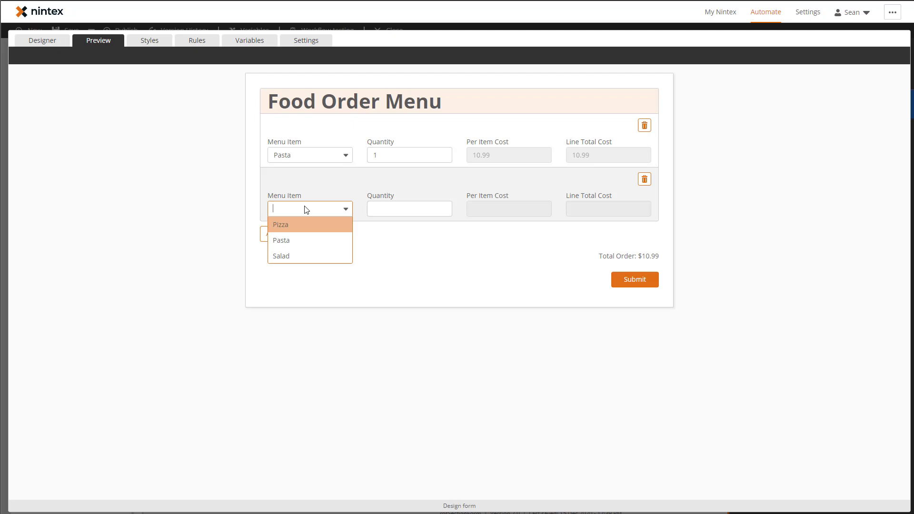
{"action": "left_click", "coordinate": [300, 257]}
{"action": "left_click", "coordinate": [406, 209]}
{"action": "type", "text": "2"}
{"action": "left_click", "coordinate": [441, 267]}
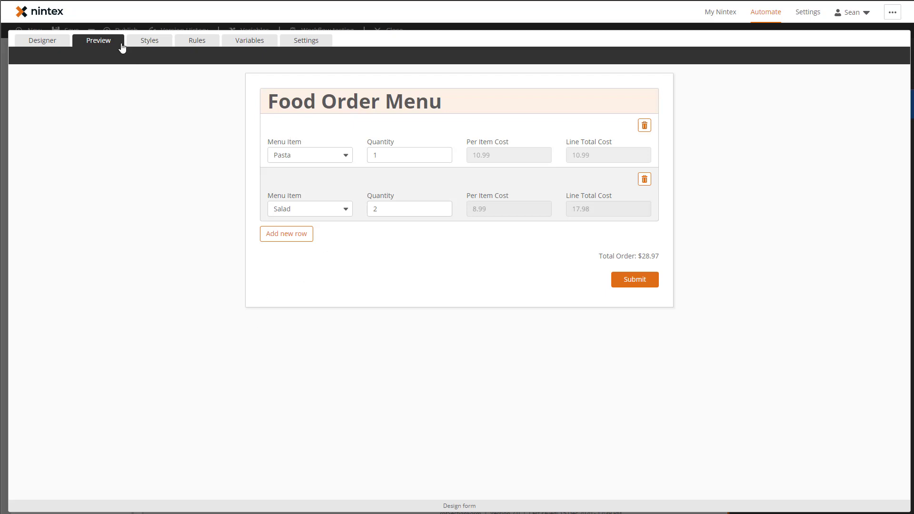
Return to the form design and examine the settings of the Food Order Menu repeating section, then close them.
{"action": "left_click", "coordinate": [55, 45]}
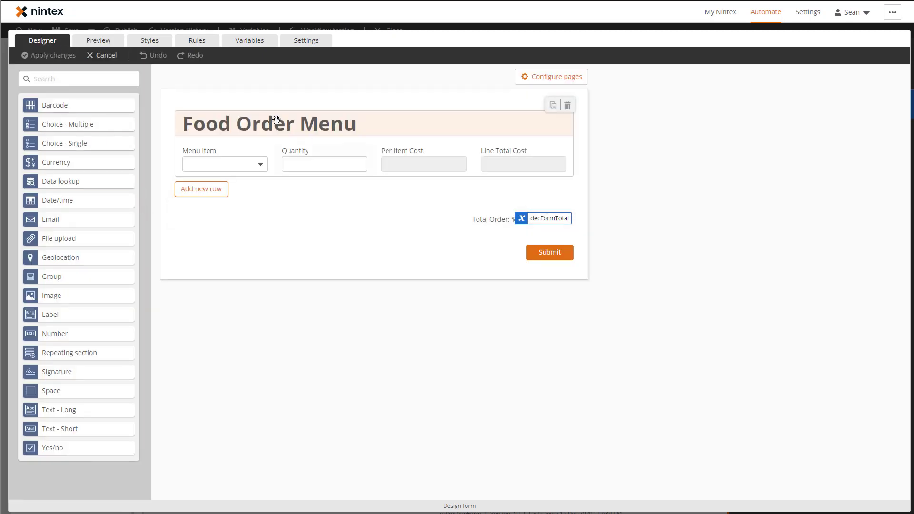
{"action": "left_click", "coordinate": [229, 110]}
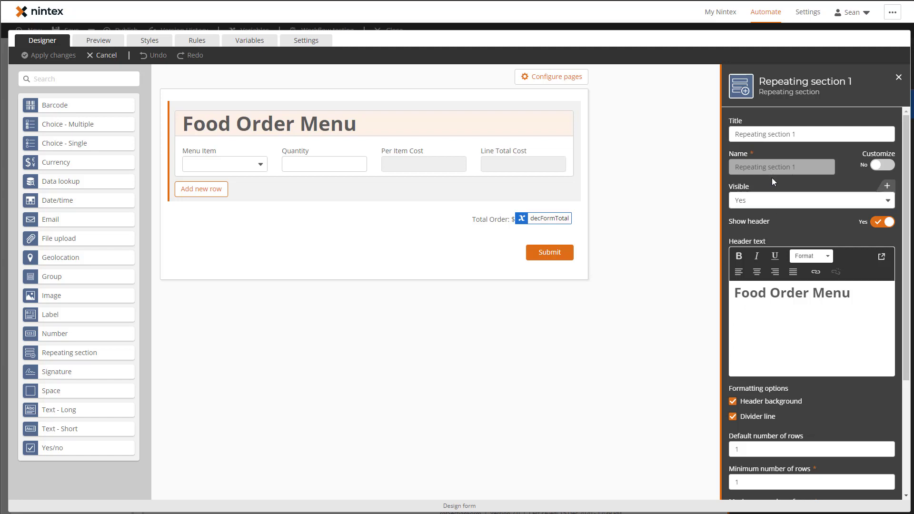
{"action": "left_click", "coordinate": [496, 356]}
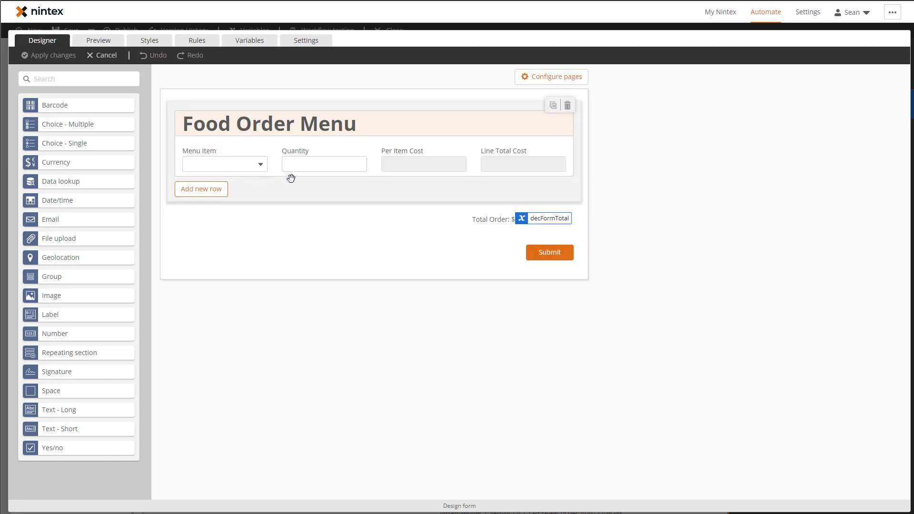
Examine the names, numeric types and read-only settings of the Menu Item, Quantity, Per Item Cost and Line Total Cost controls.
{"action": "left_click", "coordinate": [223, 164]}
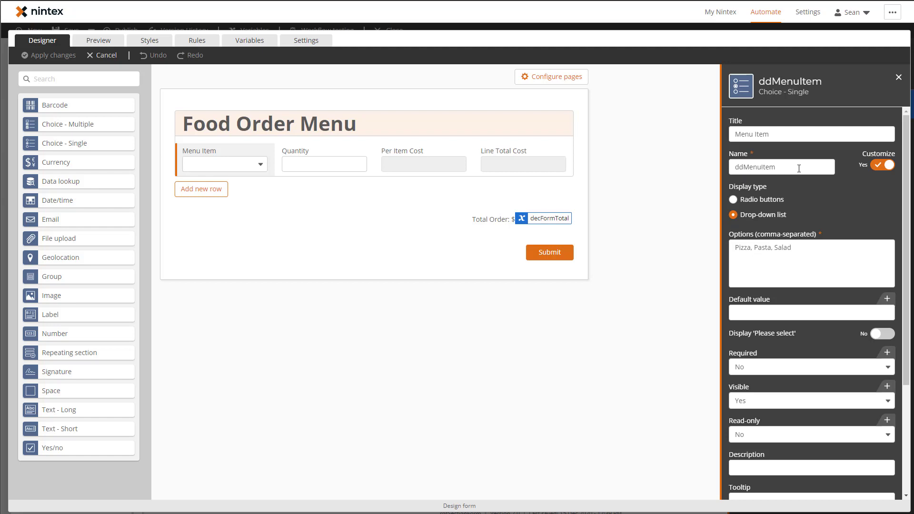
{"action": "left_click", "coordinate": [323, 164]}
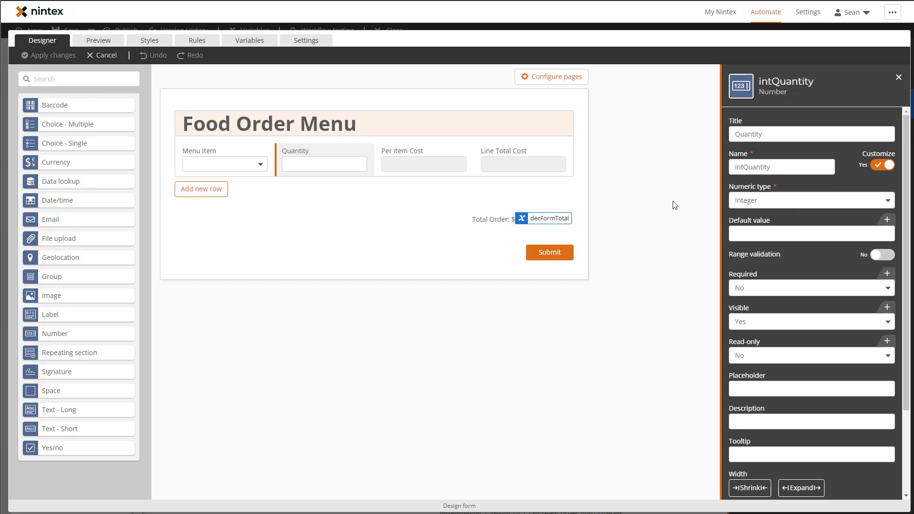
{"action": "left_click", "coordinate": [416, 174]}
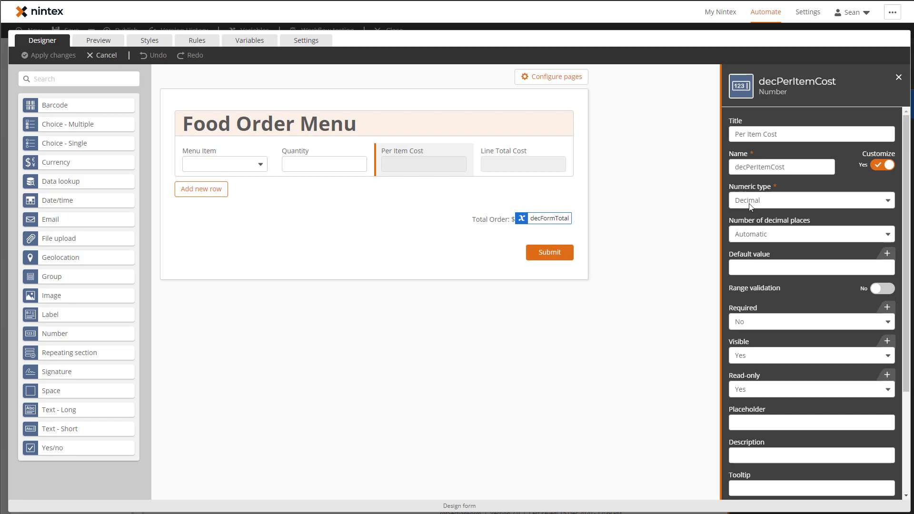
{"action": "left_click", "coordinate": [522, 167]}
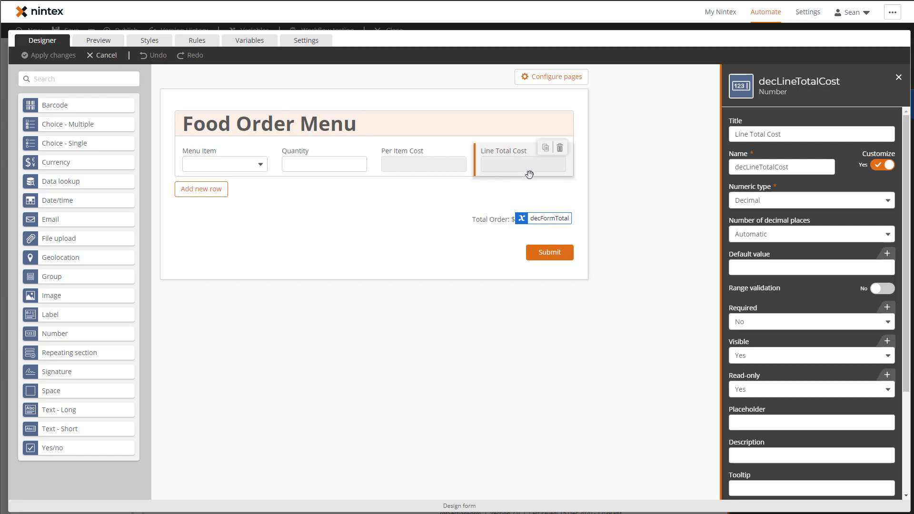
{"action": "left_click", "coordinate": [430, 167]}
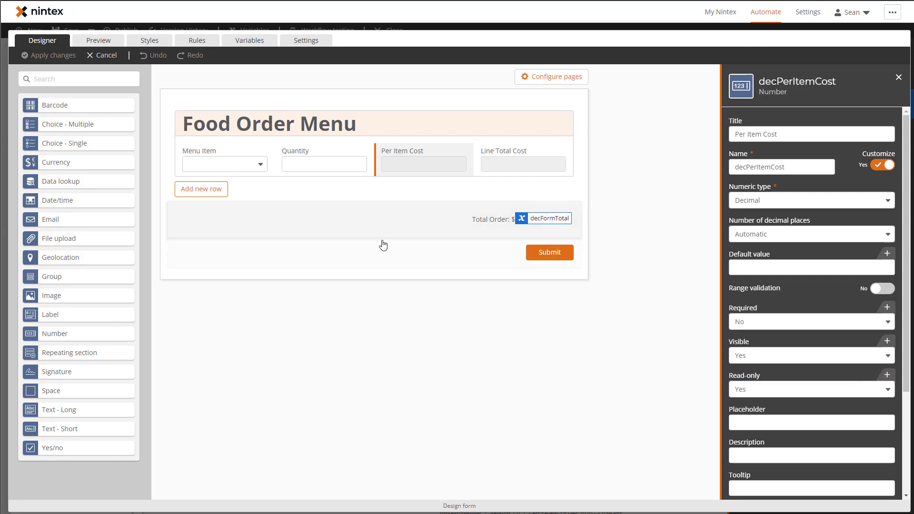
{"action": "mouse_move", "coordinate": [406, 167]}
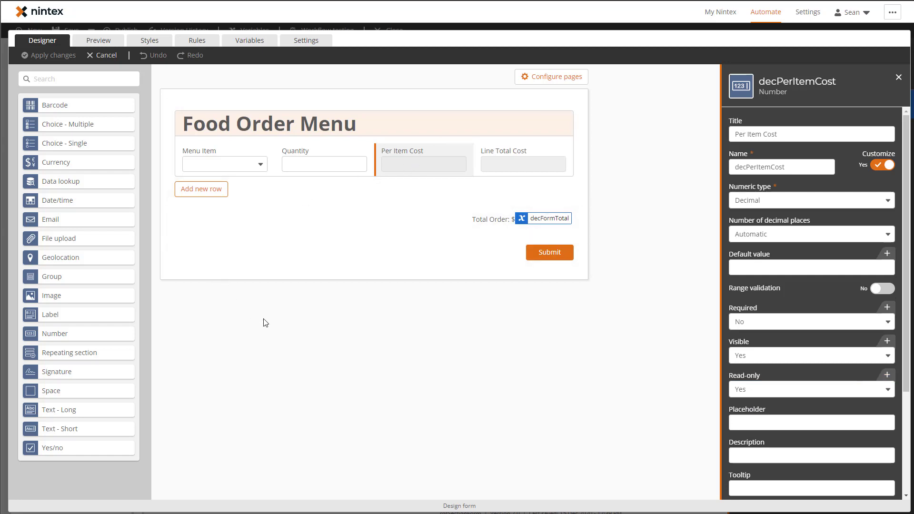
Review the form variables and examine the decPastaCost definition, leaving it without saving.
{"action": "left_click", "coordinate": [239, 46]}
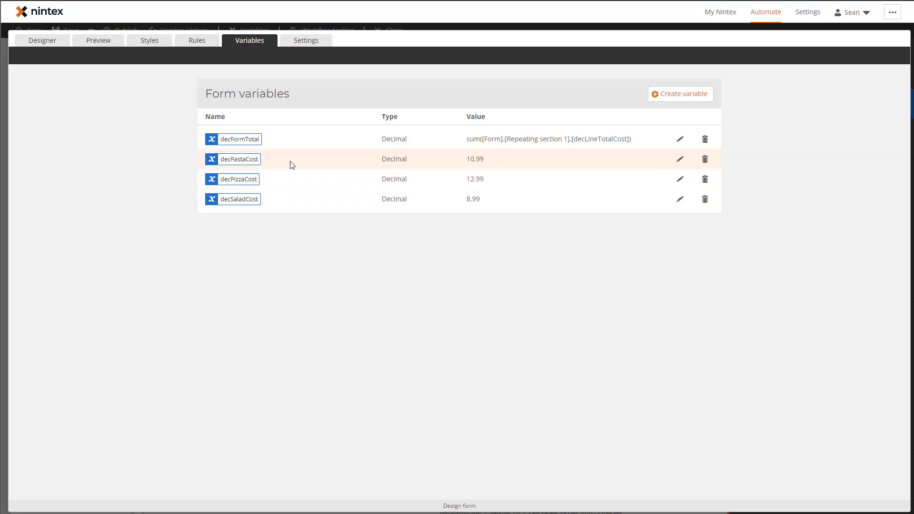
{"action": "left_click", "coordinate": [680, 159]}
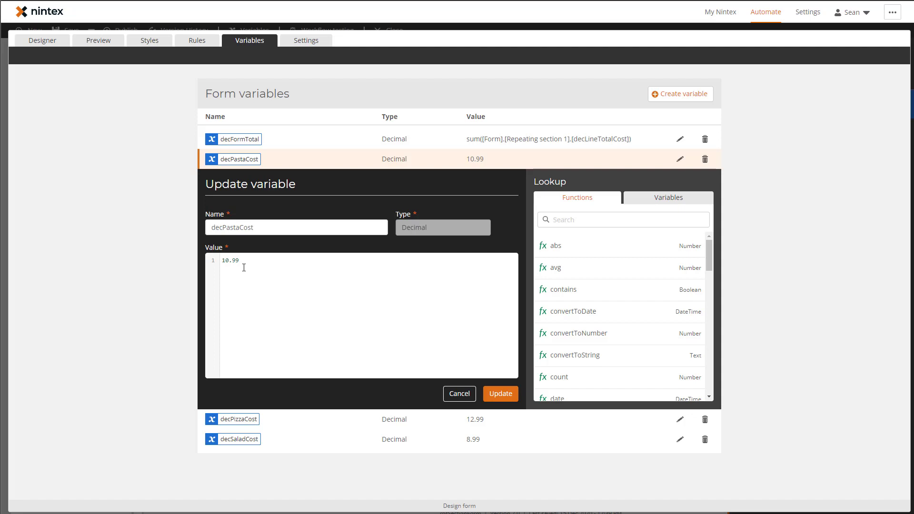
{"action": "left_click", "coordinate": [460, 394]}
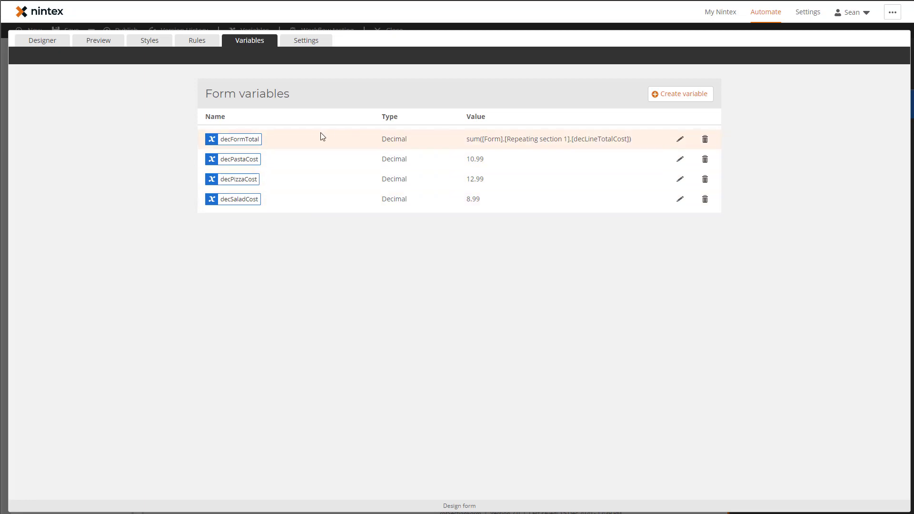
Open the decFormTotal variable for viewing and look up the description and example of the sum function.
{"action": "left_click", "coordinate": [680, 140]}
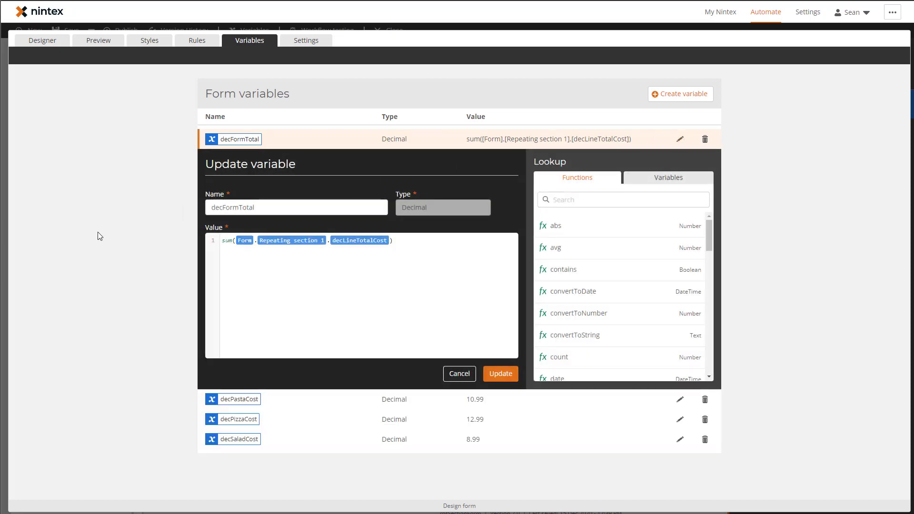
{"action": "left_click", "coordinate": [569, 199]}
{"action": "type", "text": "sum"}
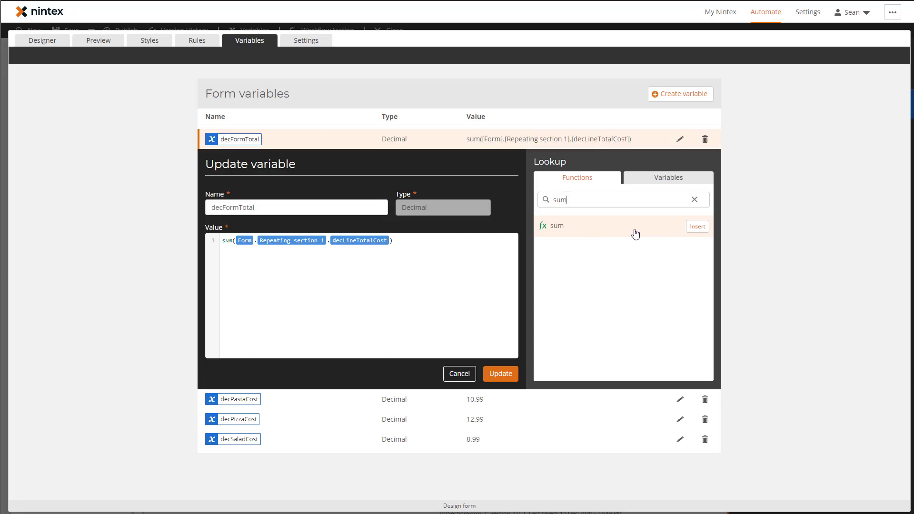
{"action": "left_click", "coordinate": [636, 233]}
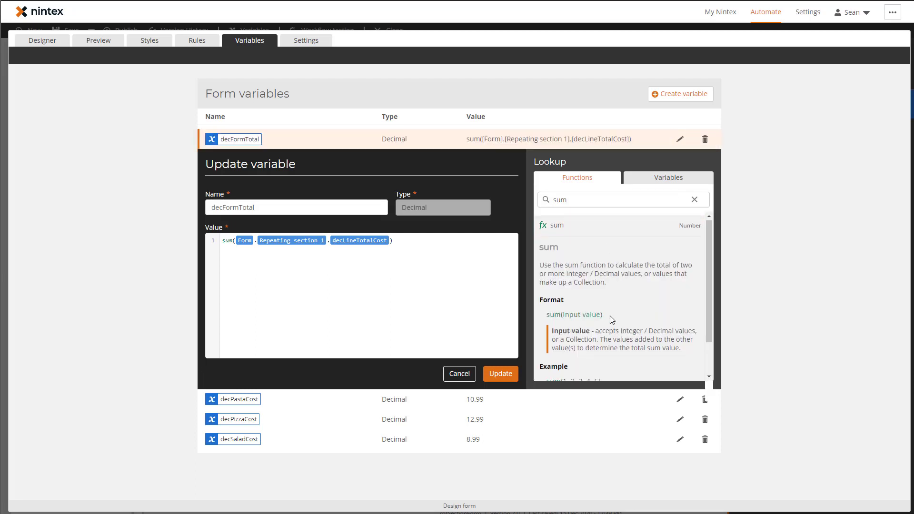
{"action": "scroll", "coordinate": [610, 316], "scroll_direction": "down", "scroll_amount": 2}
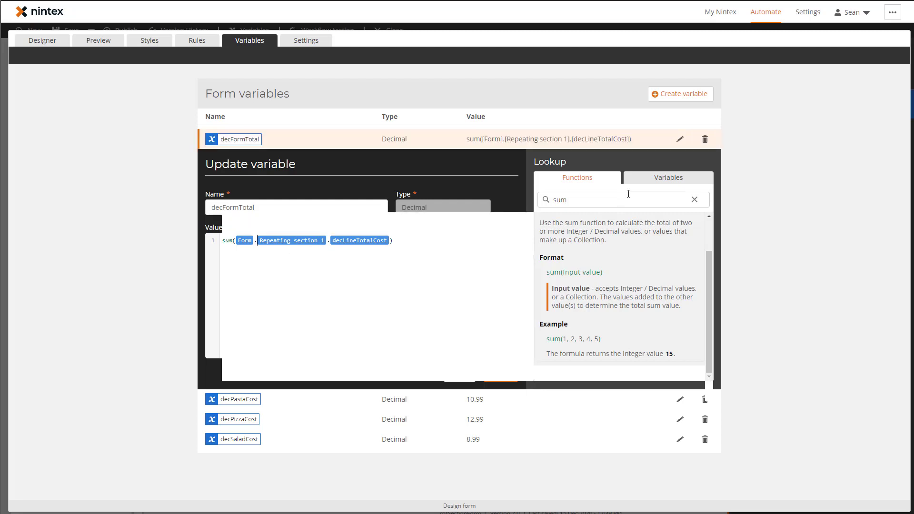
Examine the variables available under Repeating section 1 and its Current row, then leave decFormTotal without saving.
{"action": "left_click", "coordinate": [646, 181]}
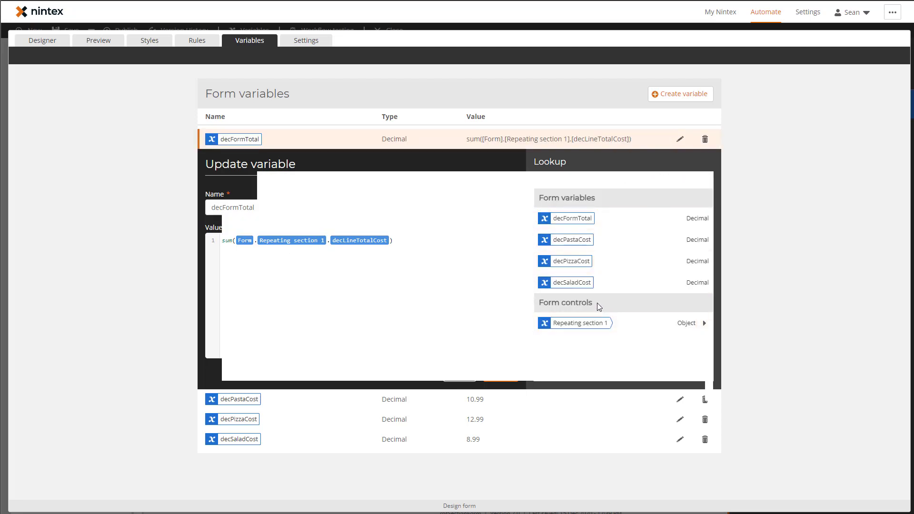
{"action": "left_click", "coordinate": [703, 324]}
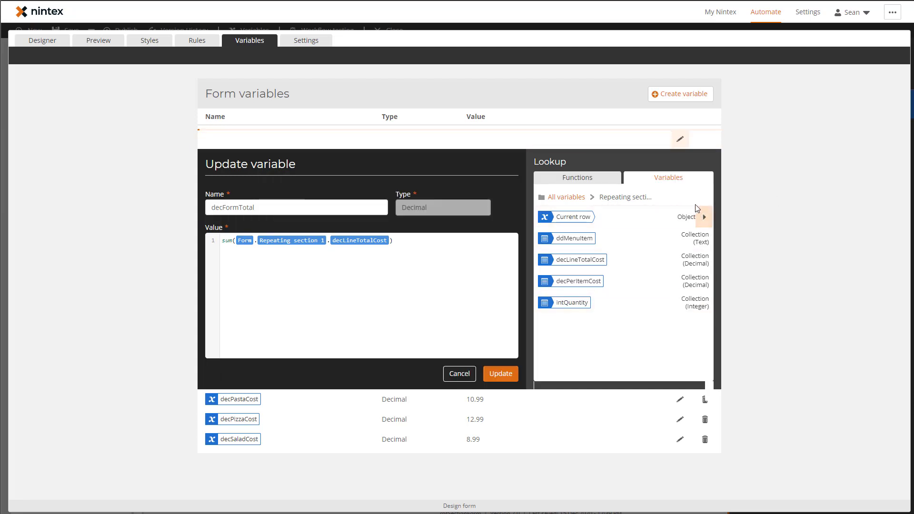
{"action": "left_click", "coordinate": [704, 217]}
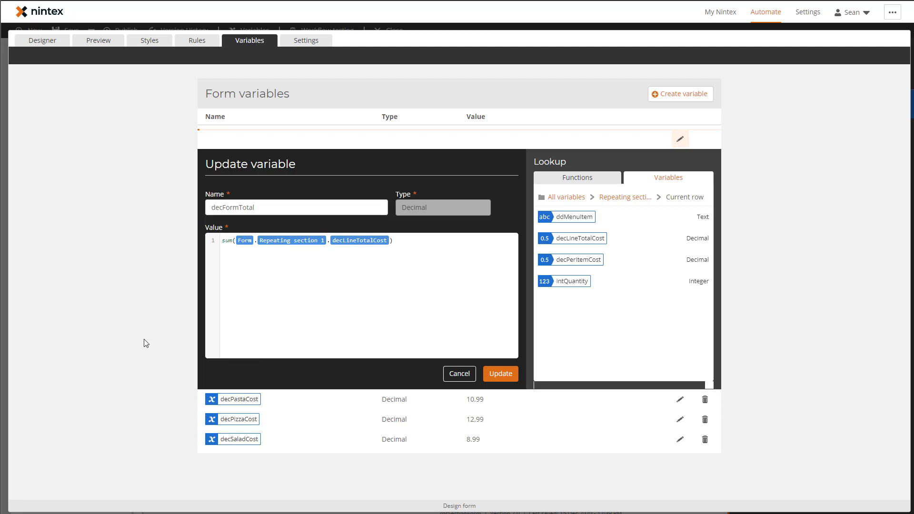
{"action": "left_click", "coordinate": [460, 374]}
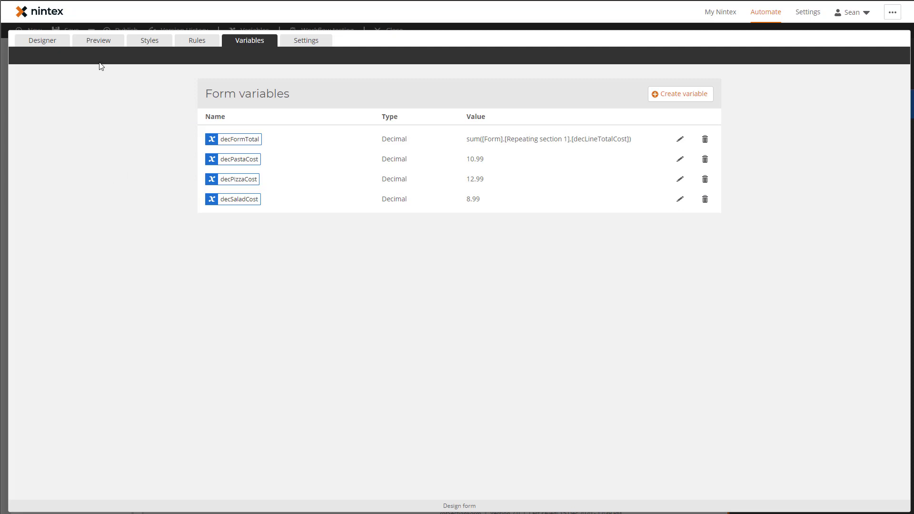
Check the form preview, then open the Pizza Cost form rule to examine its condition and actions.
{"action": "left_click", "coordinate": [97, 42]}
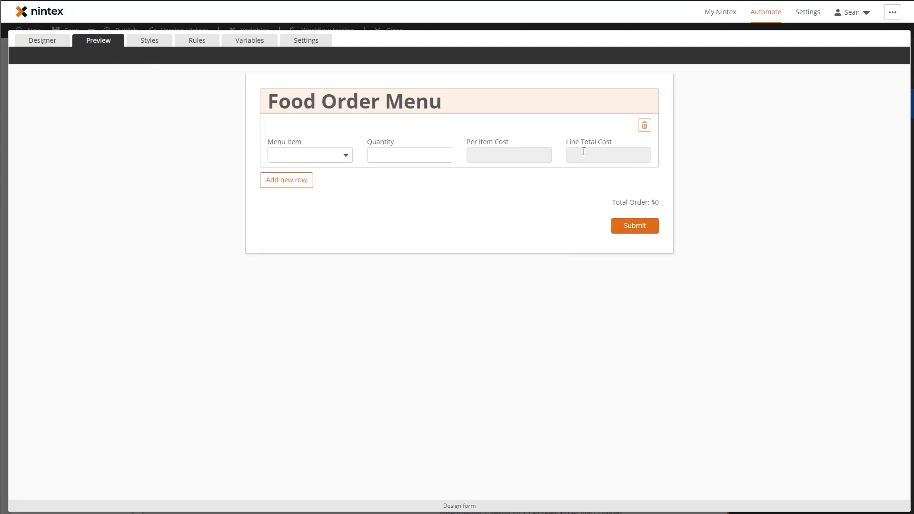
{"action": "left_click", "coordinate": [186, 47]}
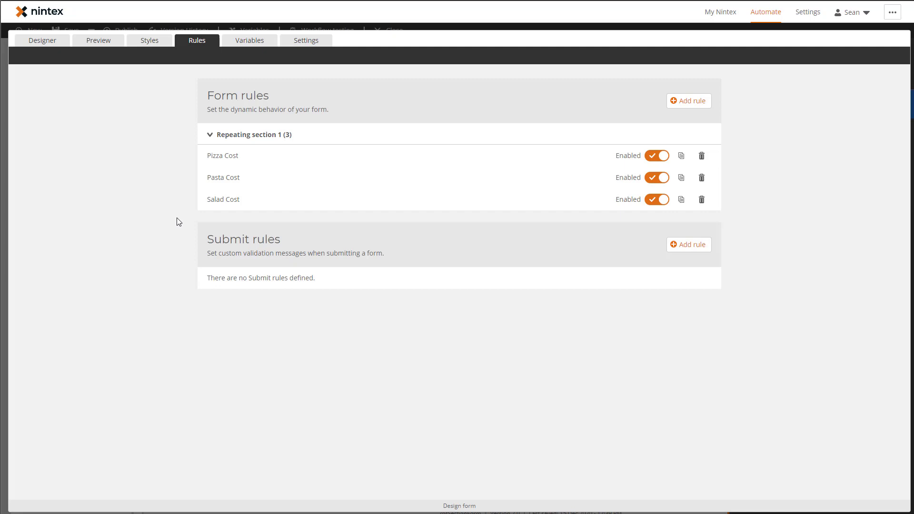
{"action": "left_click", "coordinate": [329, 161]}
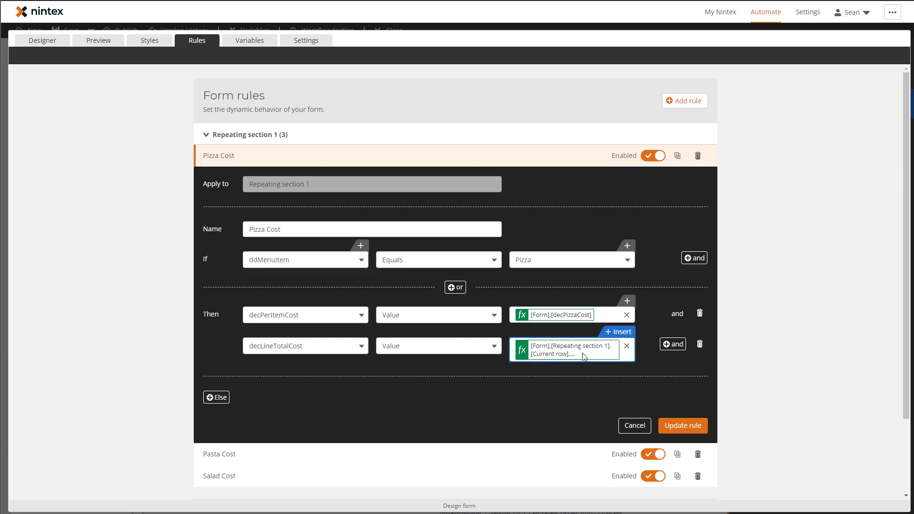
Examine the Pizza Cost rule's decLineTotalCost formula and the Current row variables of Repeating section 1, then close the formula editor.
{"action": "left_click", "coordinate": [621, 336]}
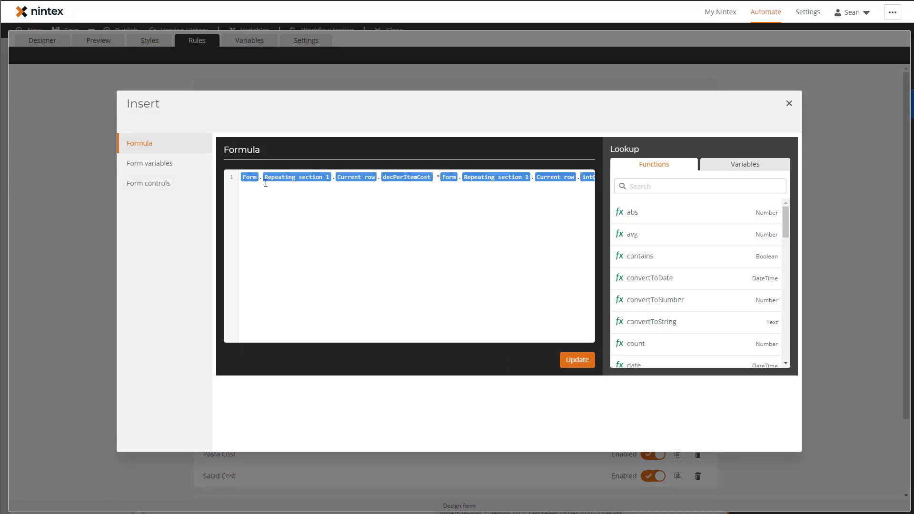
{"action": "left_click", "coordinate": [737, 168]}
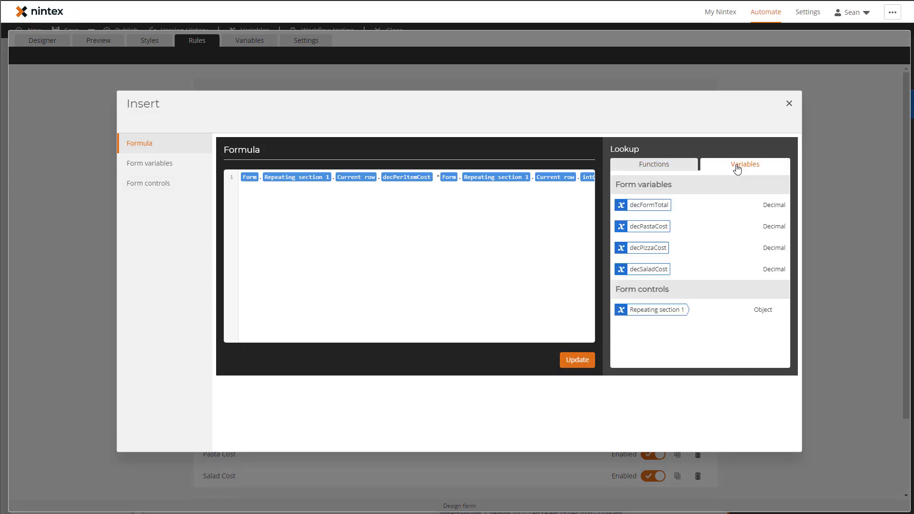
{"action": "left_click", "coordinate": [782, 310]}
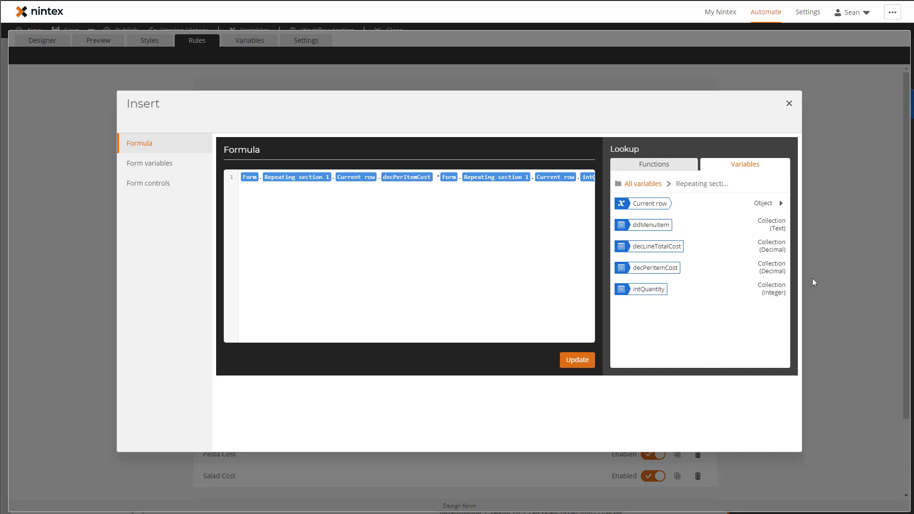
{"action": "left_click", "coordinate": [781, 204]}
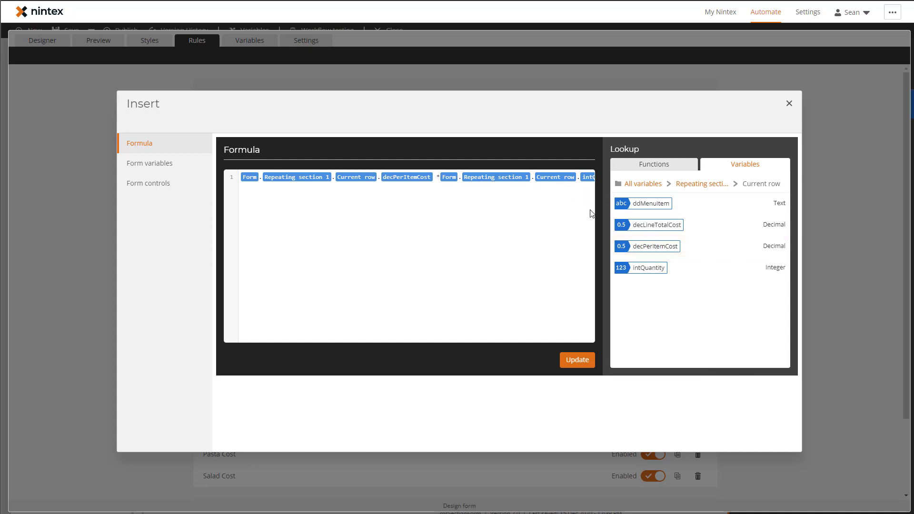
{"action": "mouse_move", "coordinate": [662, 275]}
{"action": "left_click", "coordinate": [566, 361]}
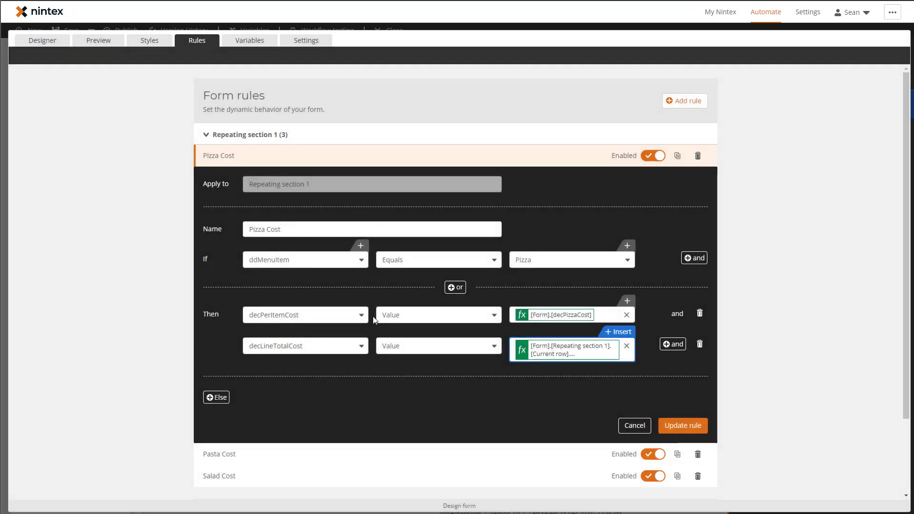
Examine the Pizza Cost rule's decPerItemCost formula and the available form variables, then close the formula editor unchanged.
{"action": "left_click", "coordinate": [614, 301]}
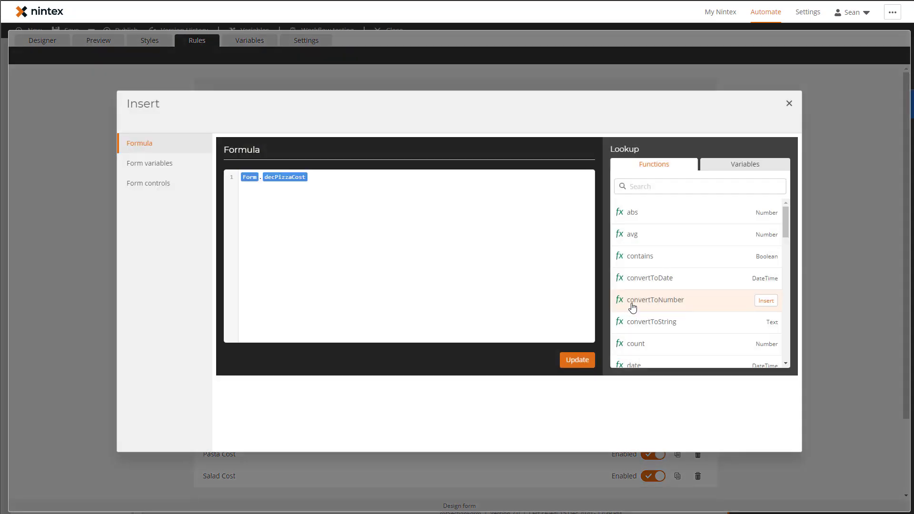
{"action": "left_click", "coordinate": [725, 165]}
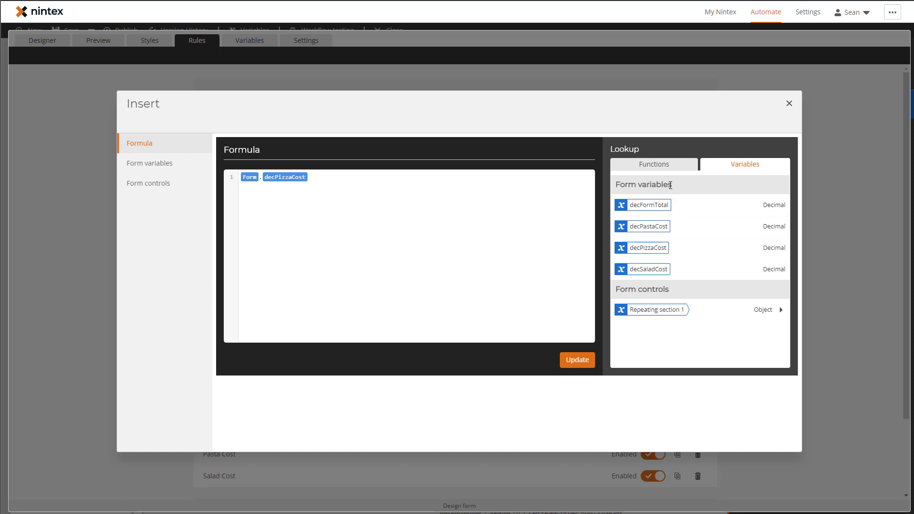
{"action": "mouse_move", "coordinate": [672, 227]}
{"action": "left_click", "coordinate": [786, 104]}
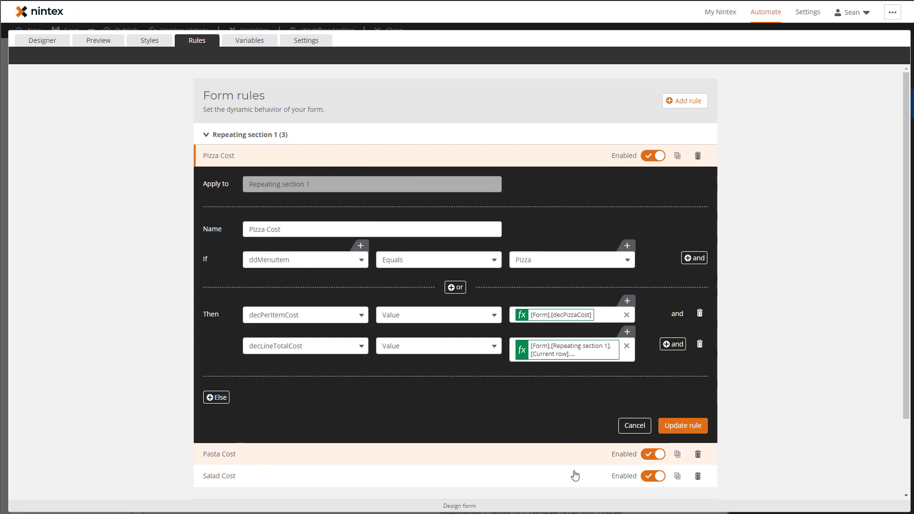
Open the Pasta Cost and Salad Cost form rules one after the other to examine their conditions and actions.
{"action": "left_click", "coordinate": [540, 464]}
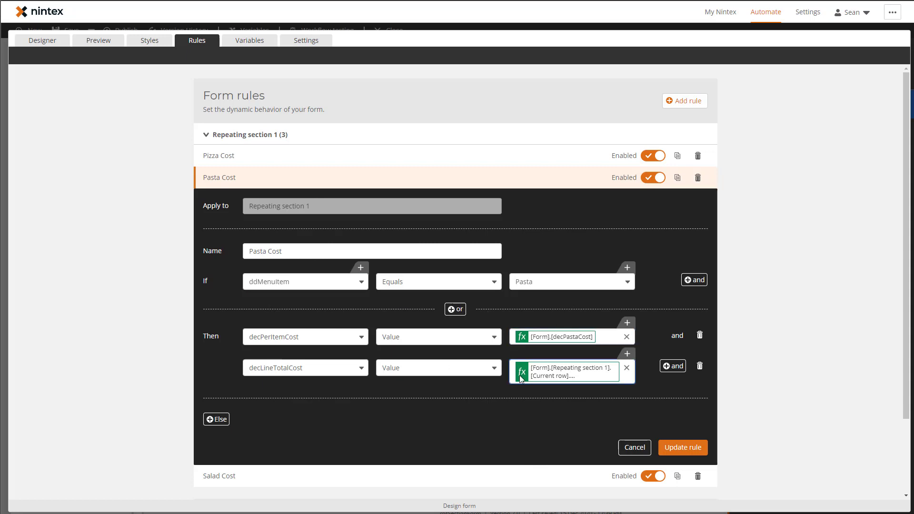
{"action": "scroll", "coordinate": [491, 381], "scroll_direction": "down", "scroll_amount": 2}
{"action": "left_click", "coordinate": [244, 387]}
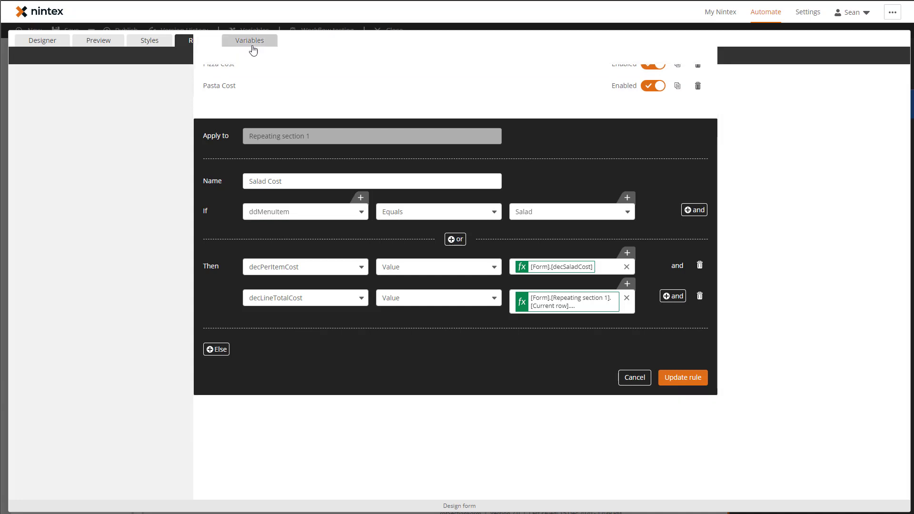
Return to the form layout and examine the Total Cost label's text with its decFormTotal variable.
{"action": "left_click", "coordinate": [46, 42]}
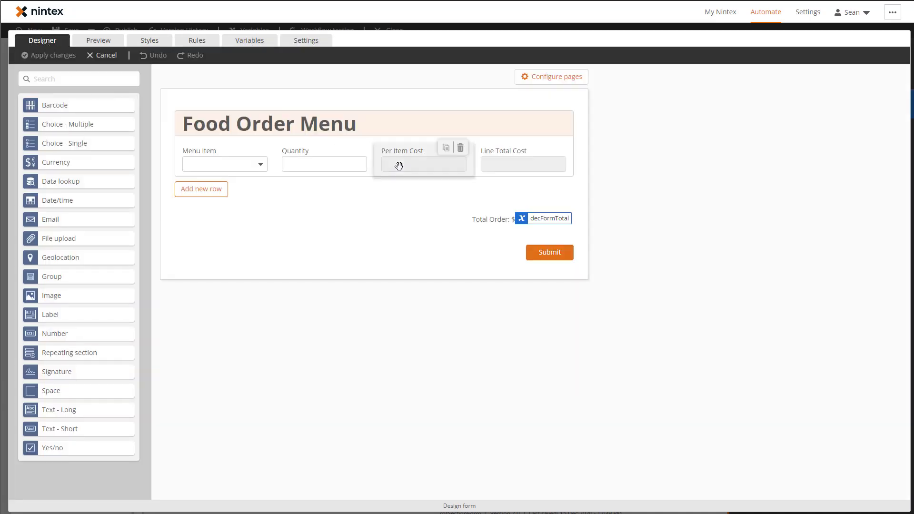
{"action": "left_click", "coordinate": [493, 221]}
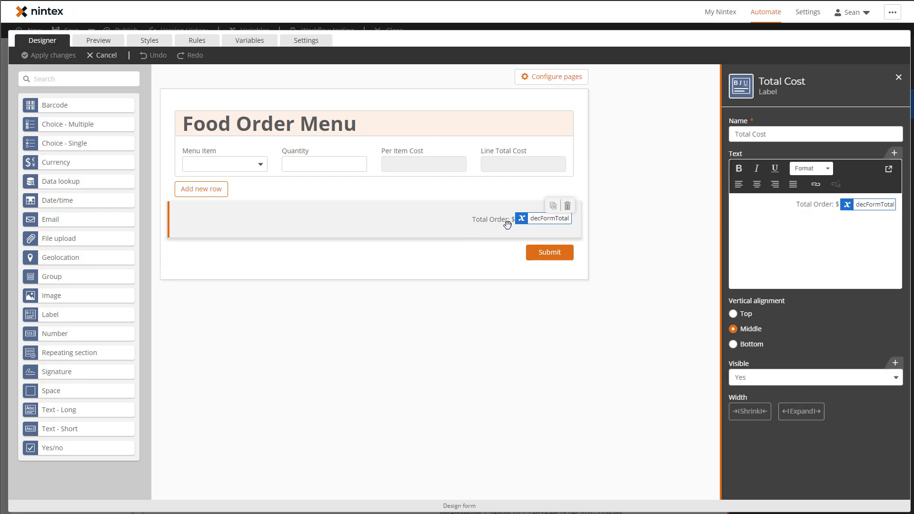
{"action": "left_click", "coordinate": [811, 209]}
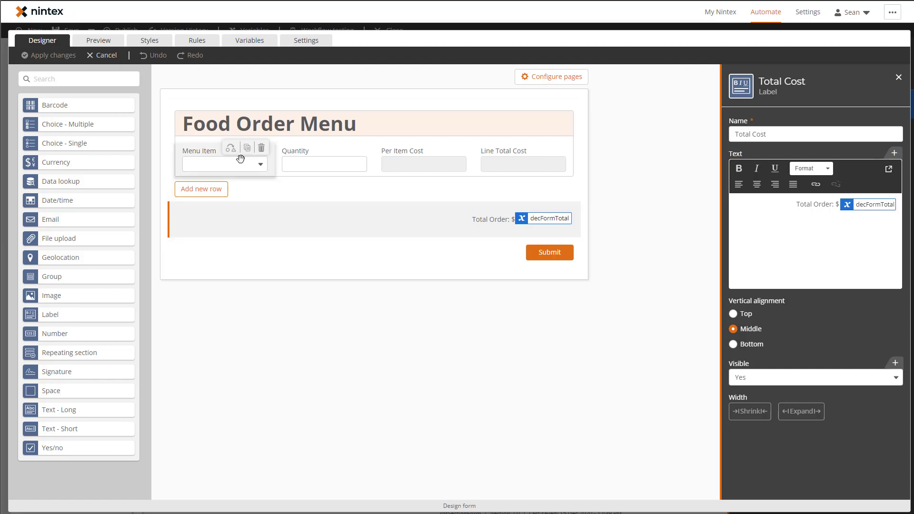
Preview the form and fill the first order row with menu item Pasta and quantity 2.
{"action": "left_click", "coordinate": [99, 41]}
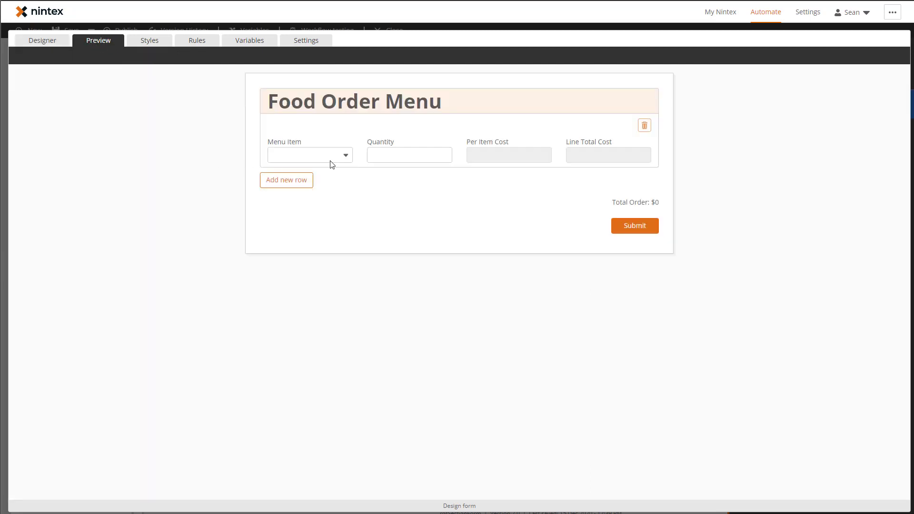
{"action": "left_click", "coordinate": [330, 159]}
{"action": "left_click", "coordinate": [333, 186]}
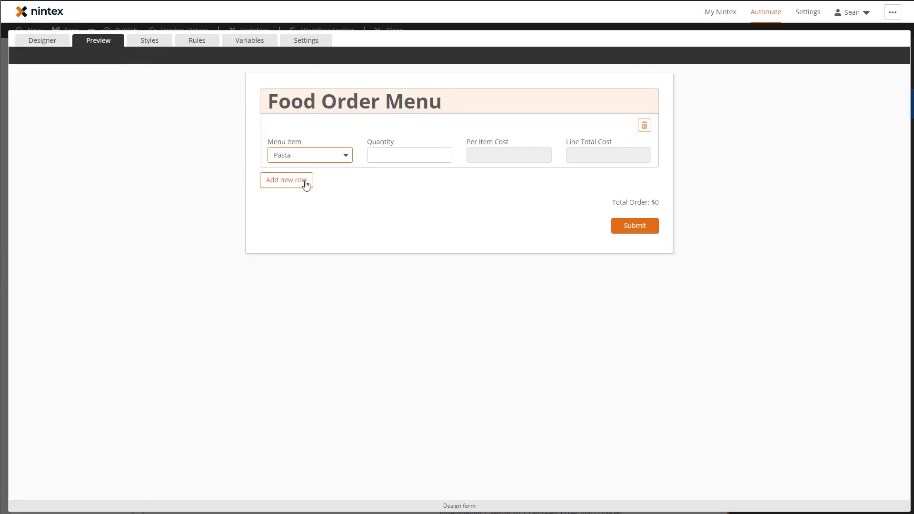
{"action": "left_click", "coordinate": [415, 155]}
{"action": "type", "text": "2"}
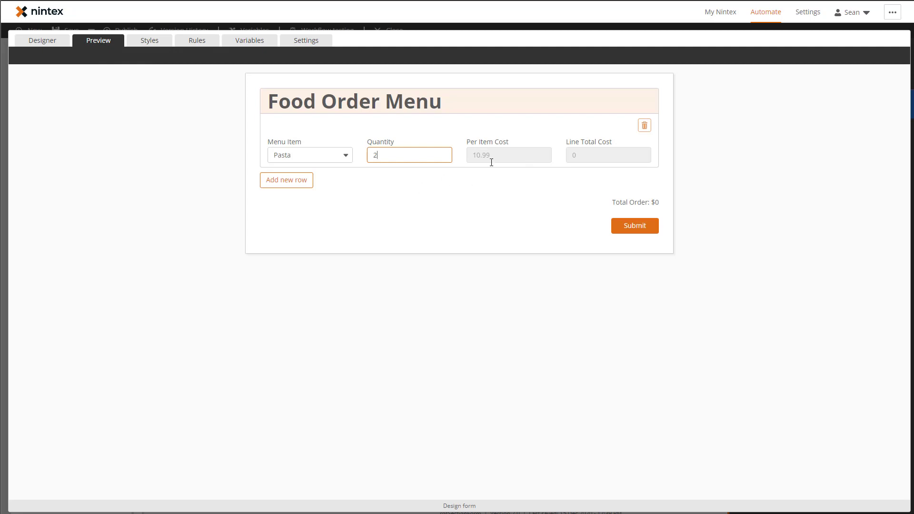
{"action": "left_click", "coordinate": [553, 187]}
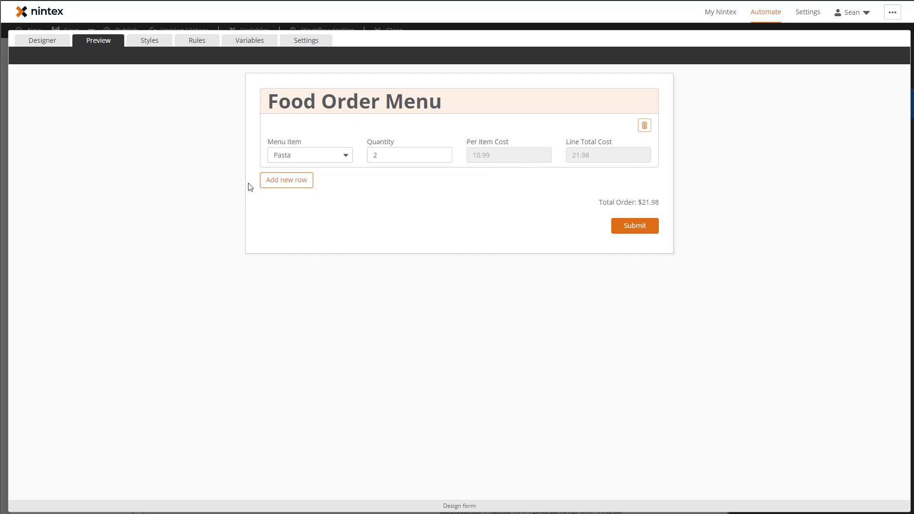
Add a second order row with menu item Salad and quantity 5.
{"action": "left_click", "coordinate": [270, 183]}
{"action": "left_click", "coordinate": [302, 210]}
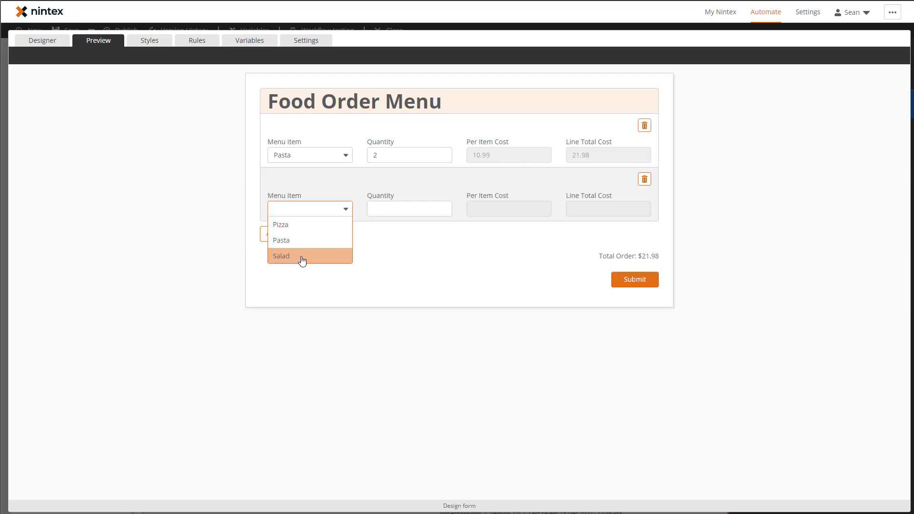
{"action": "left_click", "coordinate": [302, 260]}
{"action": "left_click", "coordinate": [400, 211]}
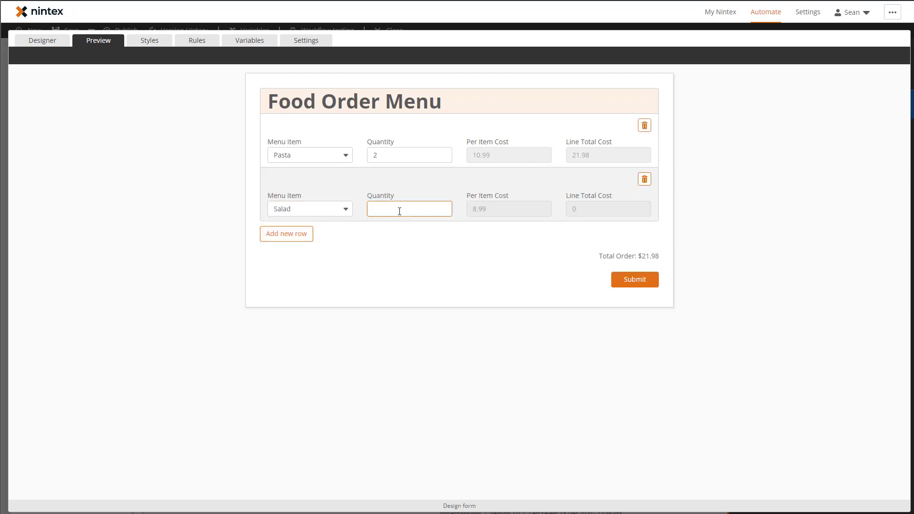
{"action": "type", "text": "5"}
{"action": "left_click", "coordinate": [427, 262]}
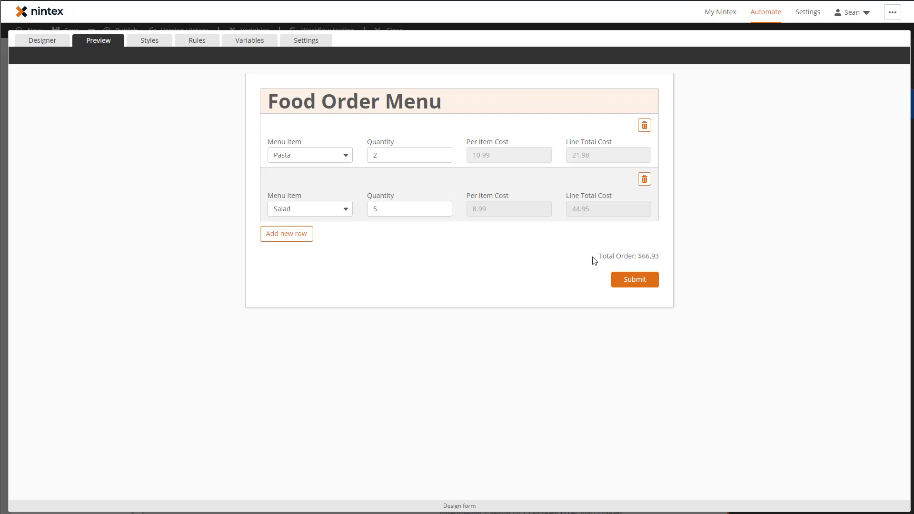